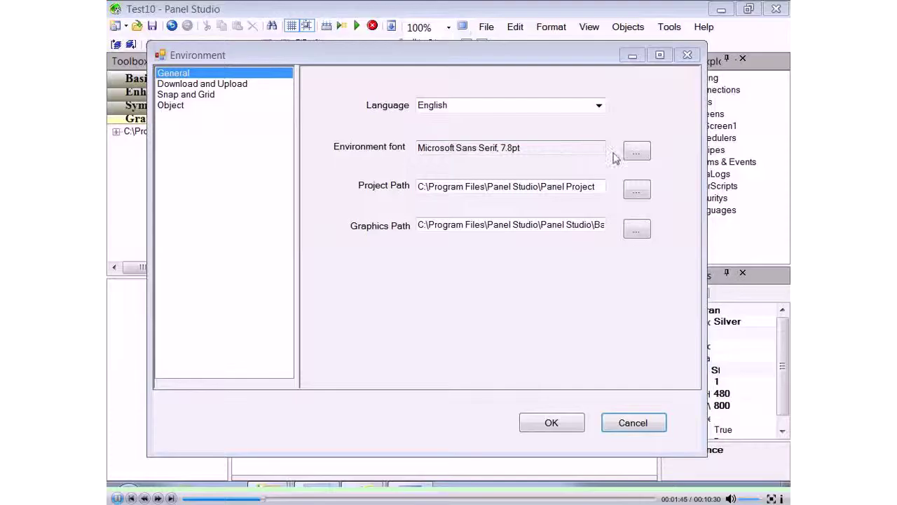
- Set the environment font to Microsoft Sans Serif, Bold, size 10, and apply the environment settings
click(637, 152)
click(522, 151)
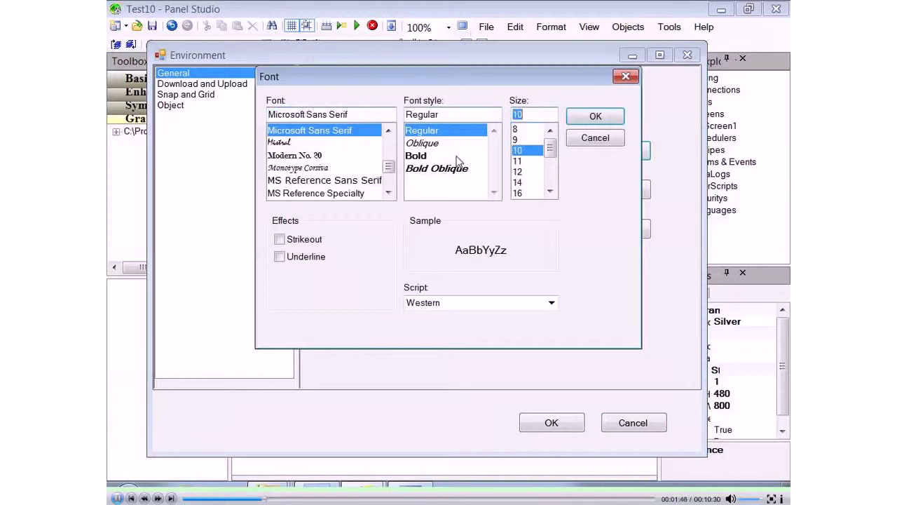
click(431, 156)
click(581, 123)
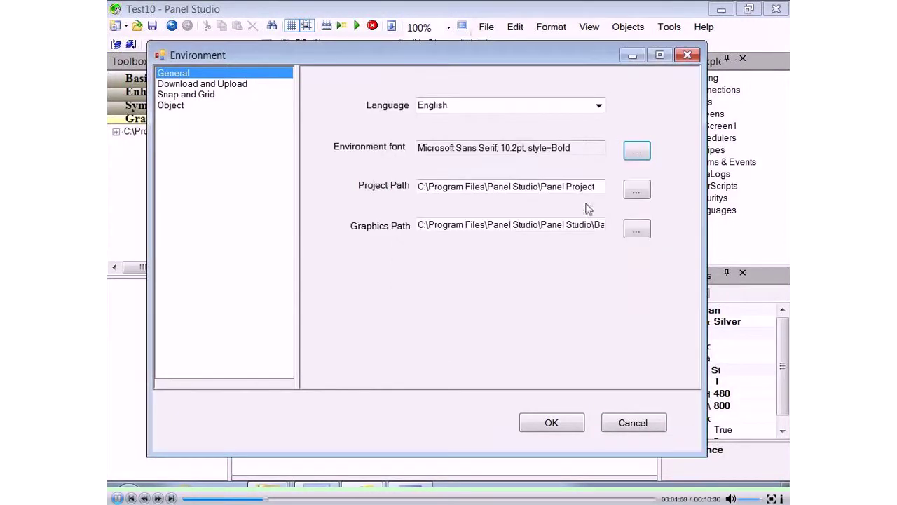
click(551, 423)
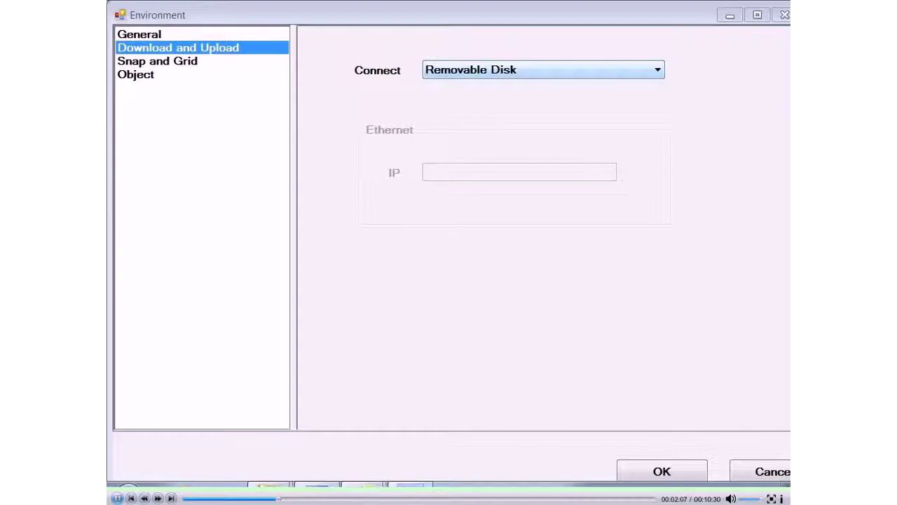
- Set the download and upload connection to Ethernet with the IP 192.168.0.200
click(617, 70)
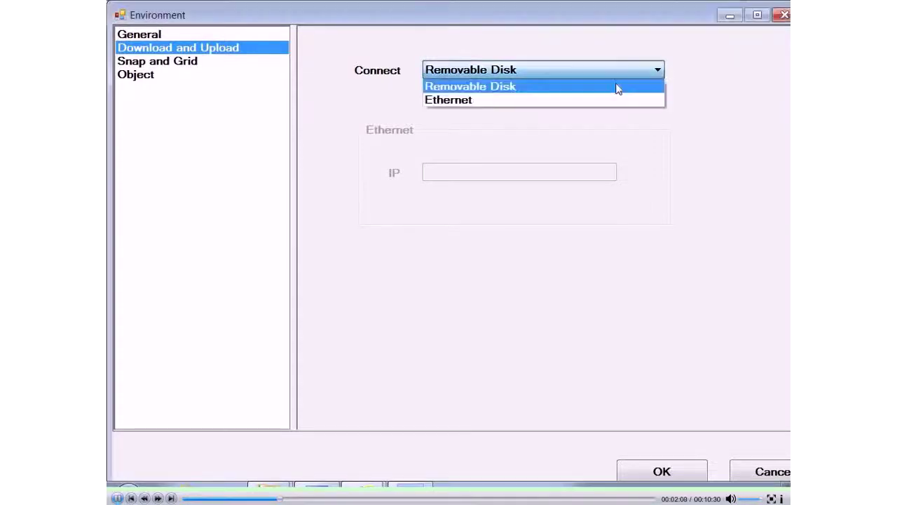
click(559, 102)
click(441, 174)
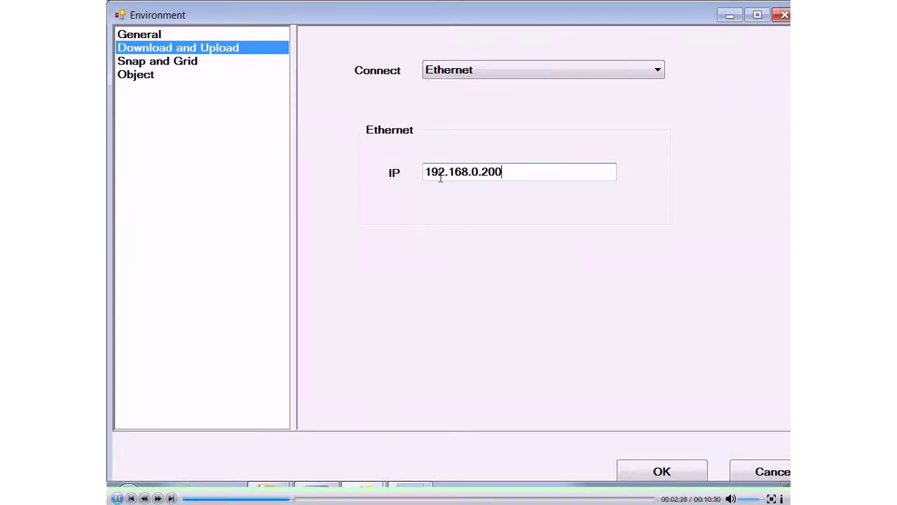
- Review and accept the snap and grid settings, and move the right-hand rectangle slightly to the left on Screen1
click(188, 63)
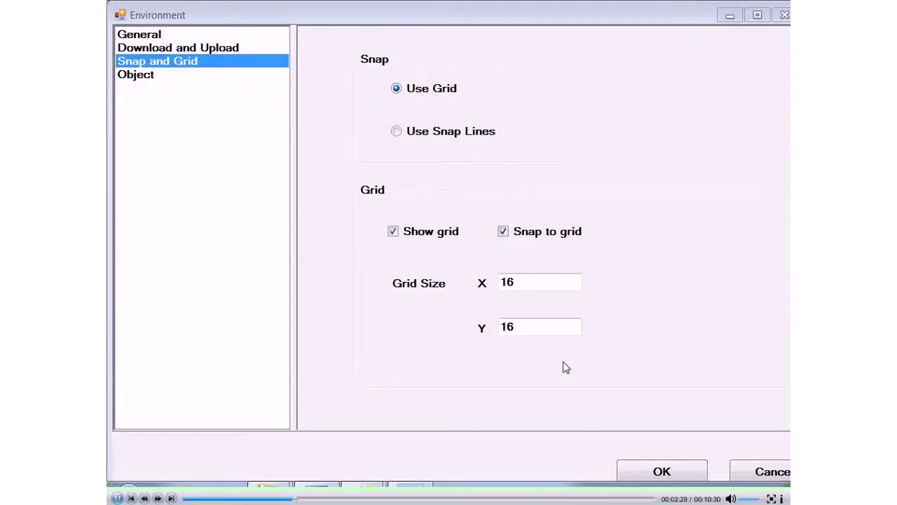
click(645, 472)
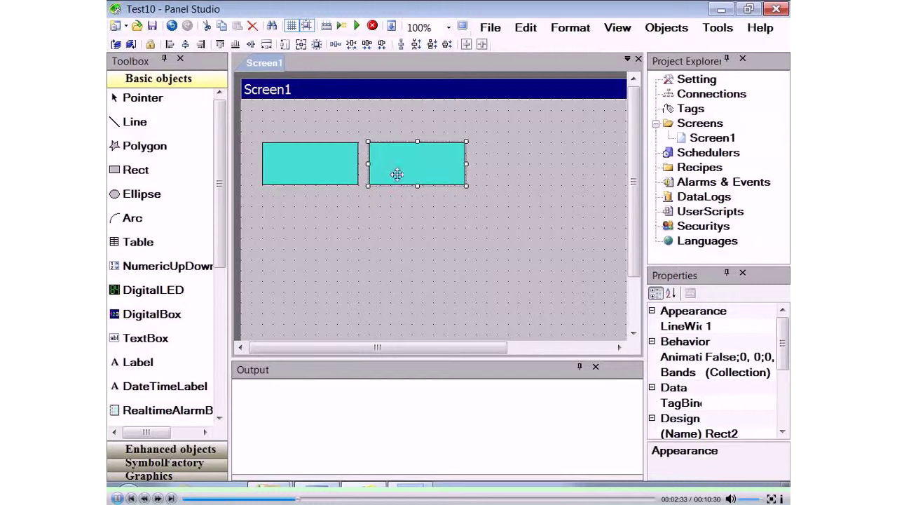
mouse_move(397, 174)
mouse_down()
mouse_move(419, 178)
mouse_move(390, 174)
mouse_up()
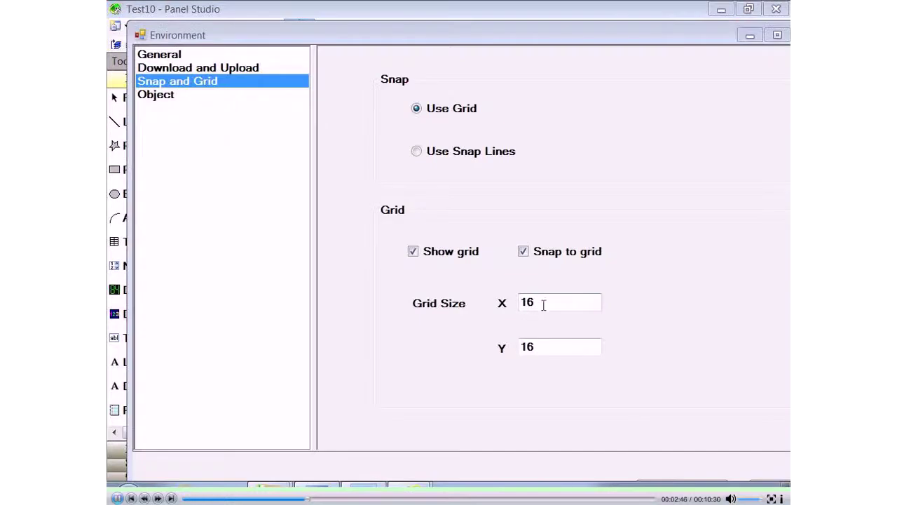
- Set the grid size to X 1 and Y 1, and nudge the right-hand rectangle slightly to the left
double_click(526, 302)
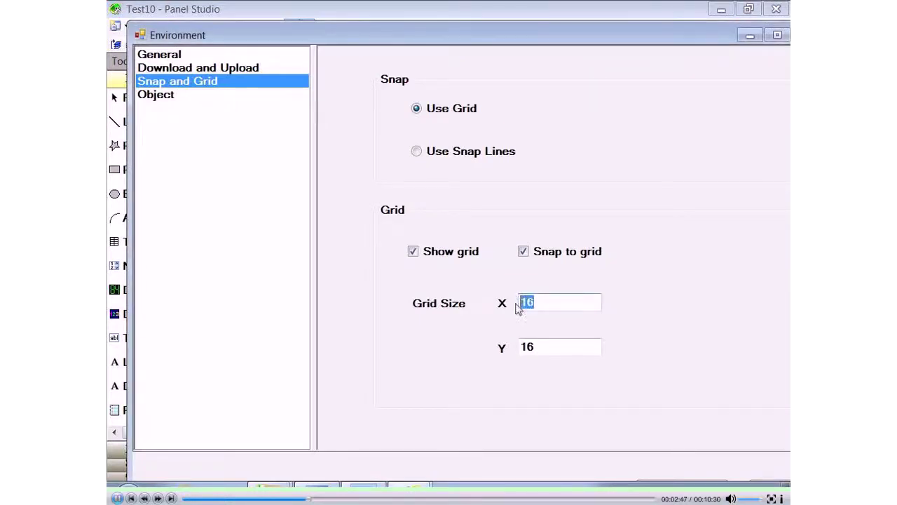
text(1)
double_click(546, 345)
text(1)
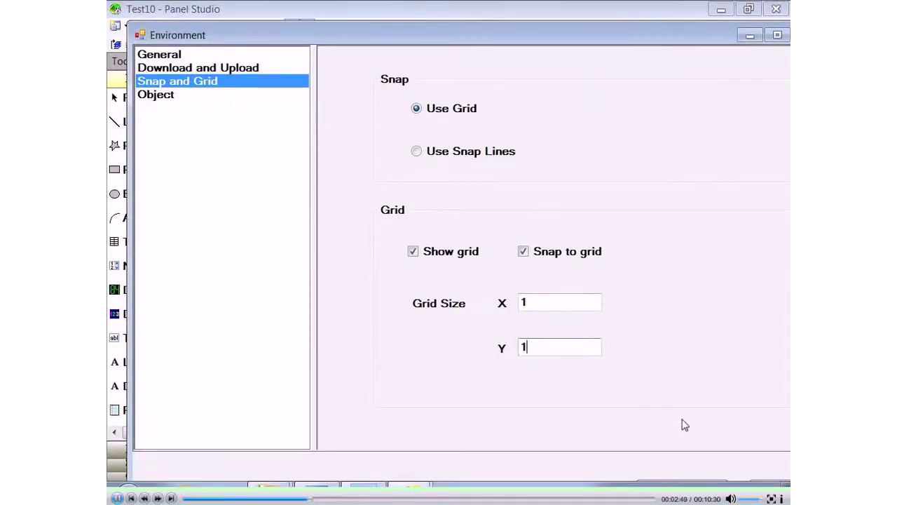
drag(638, 44, 638, 25)
click(668, 474)
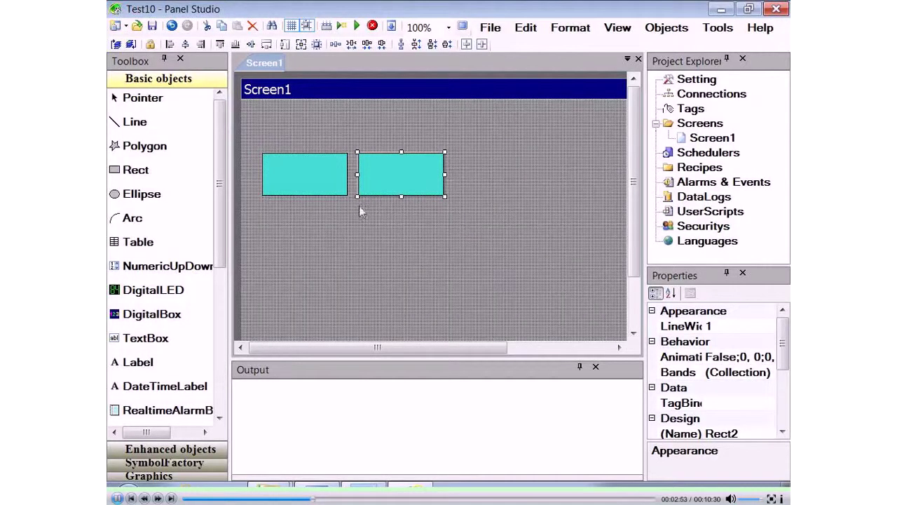
drag(391, 180, 384, 180)
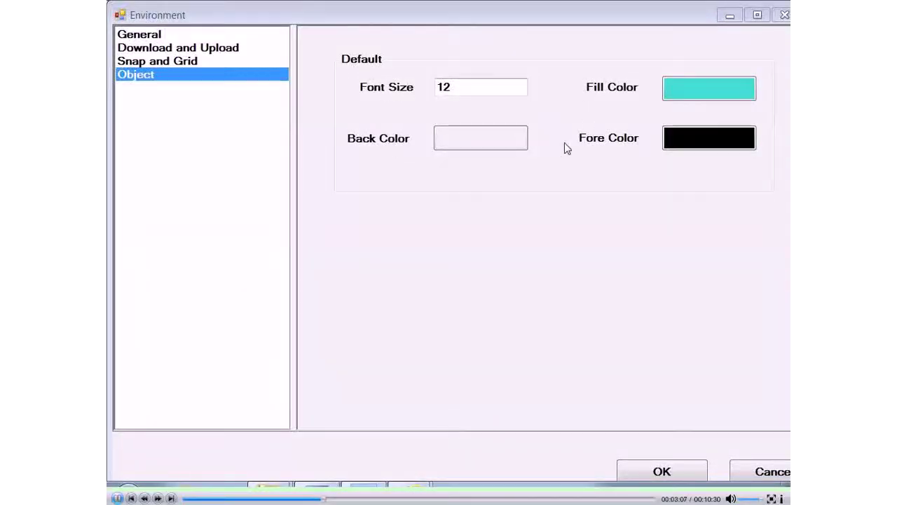
- Accept the default object settings and draw a wide rectangle in the upper-left part of Screen1
click(659, 472)
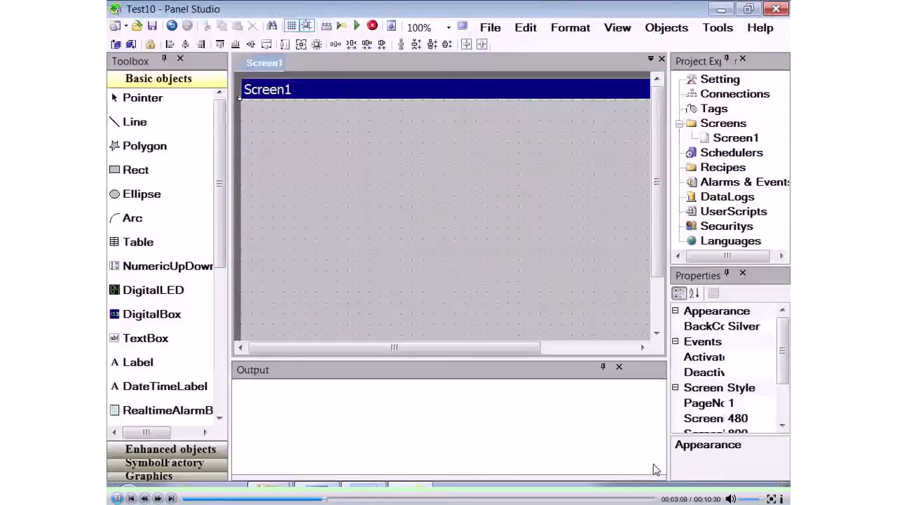
click(137, 170)
drag(262, 163, 434, 239)
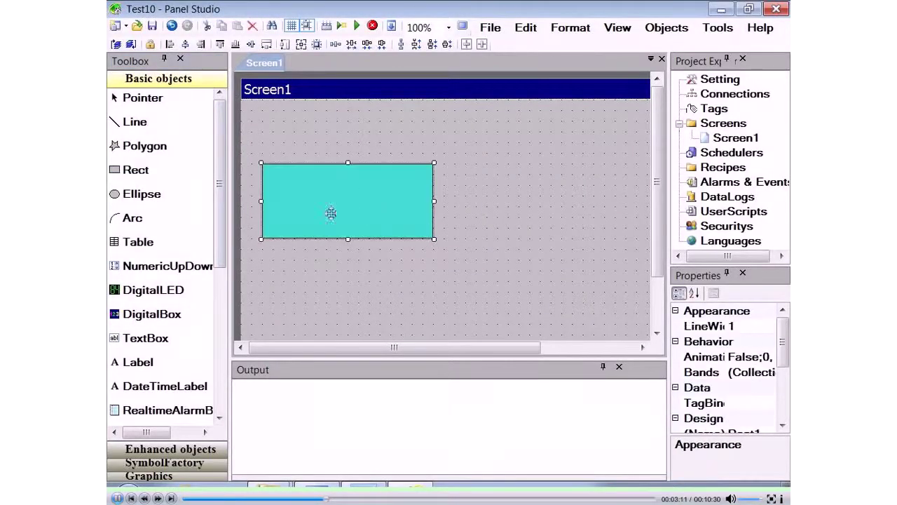
- Add a text box below the rectangle on Screen1
click(146, 338)
drag(272, 271, 367, 313)
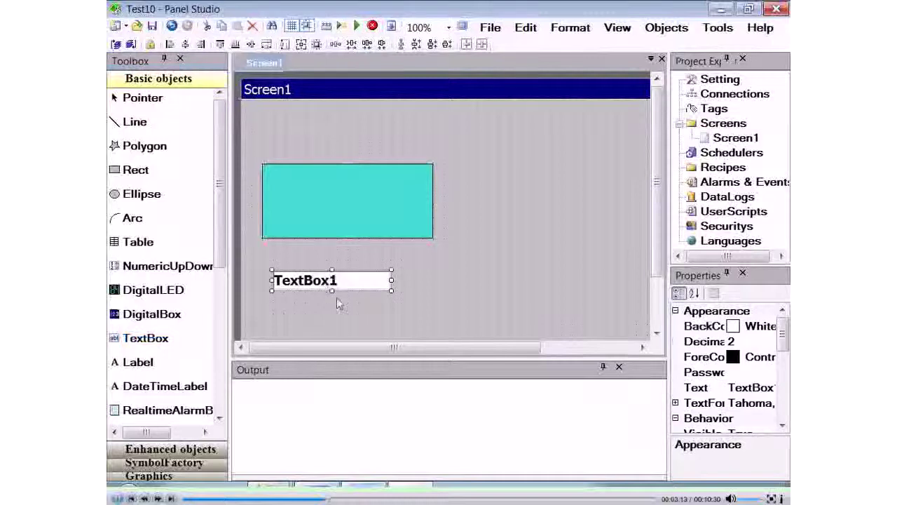
double_click(330, 280)
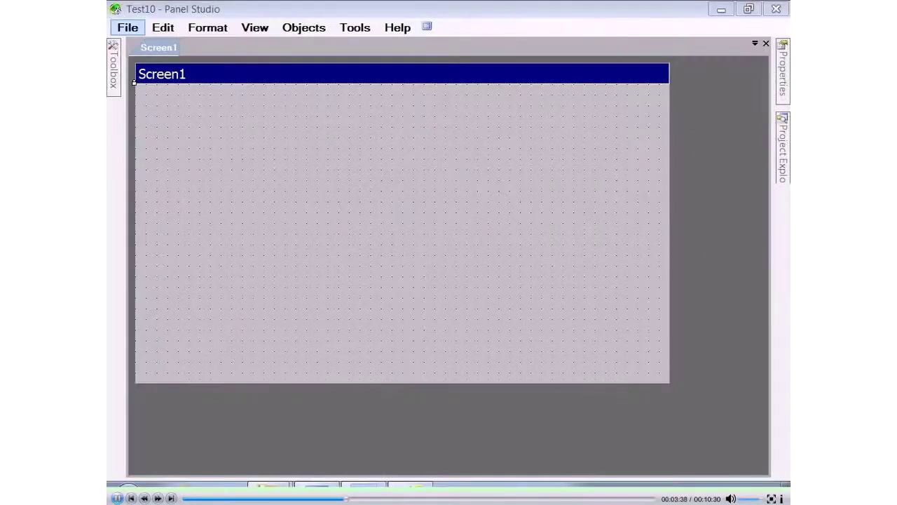
click(132, 31)
mouse_move(144, 48)
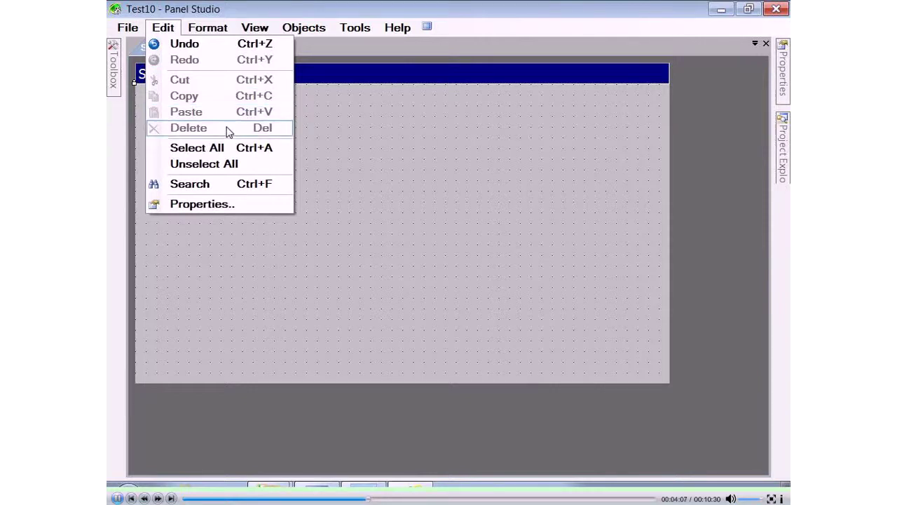
click(162, 27)
click(207, 28)
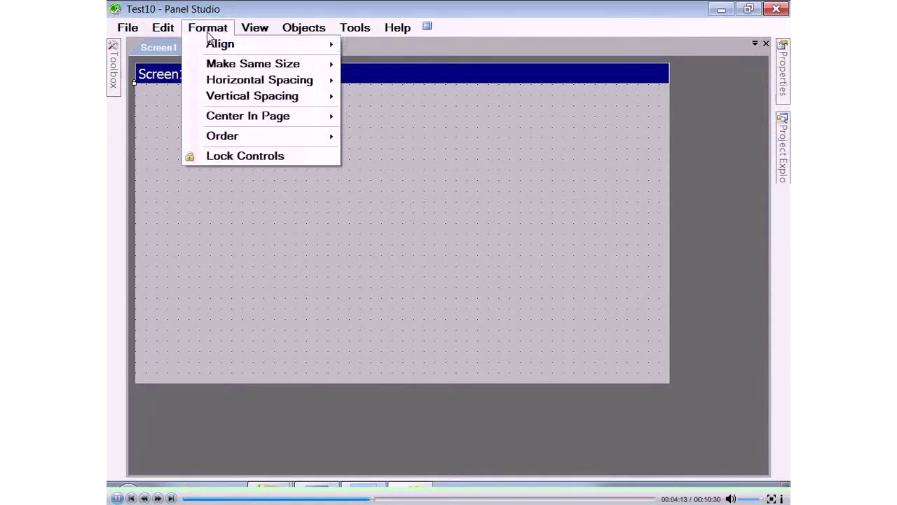
mouse_move(226, 48)
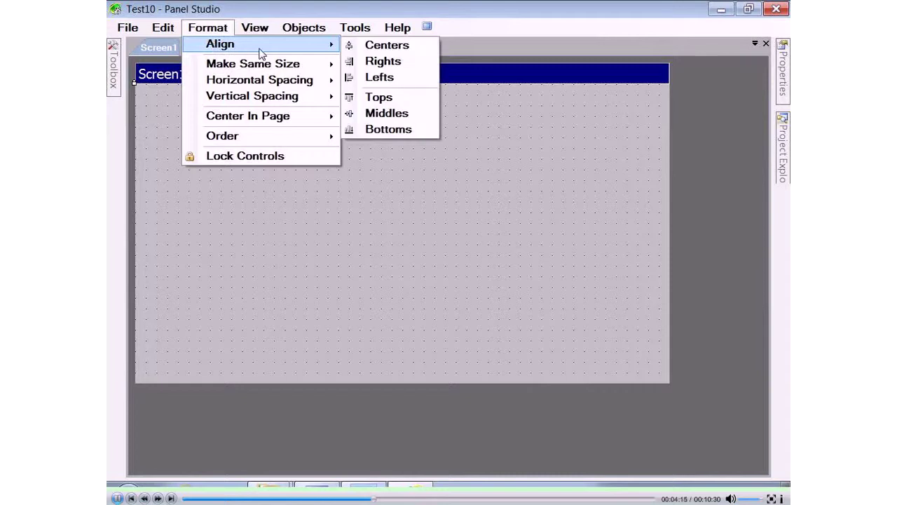
mouse_move(265, 65)
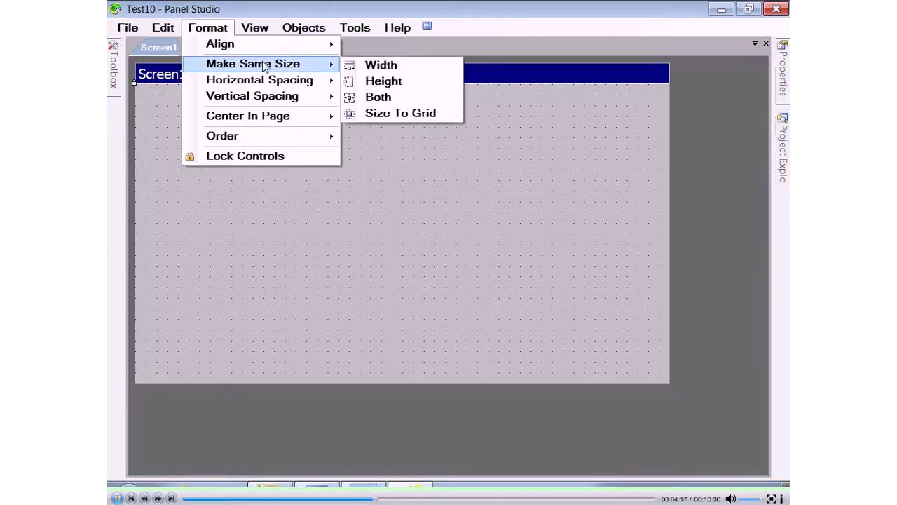
mouse_move(294, 88)
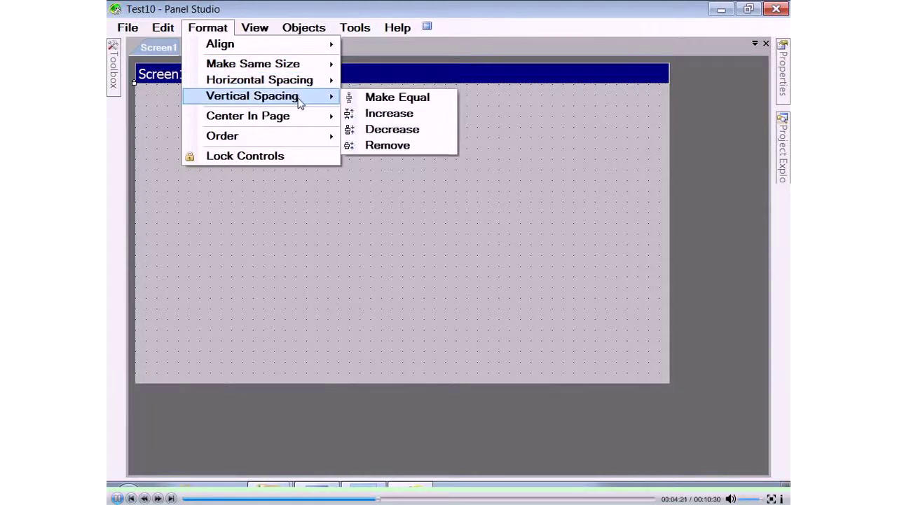
mouse_move(306, 145)
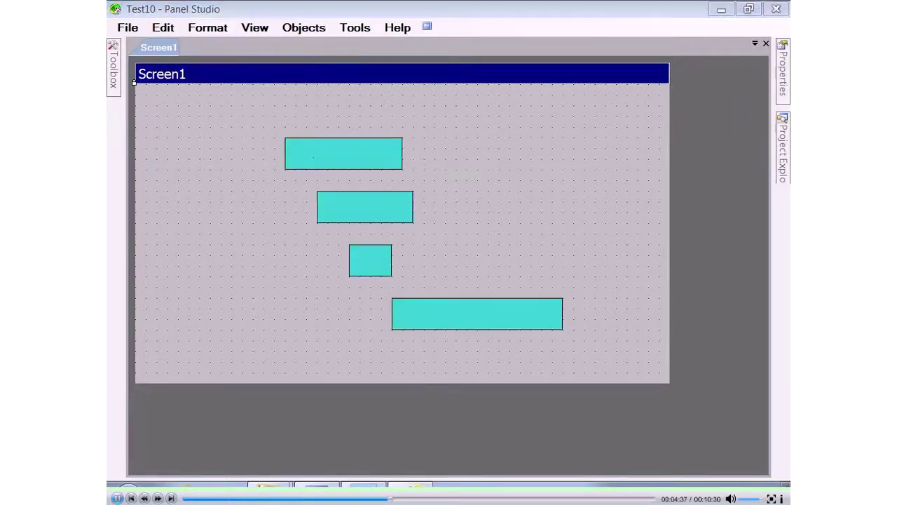
- Align all four rectangles on Screen1 by their left edges, using the uppermost rectangle as the reference
click(316, 156)
ctrl+click(344, 204)
ctrl+click(364, 247)
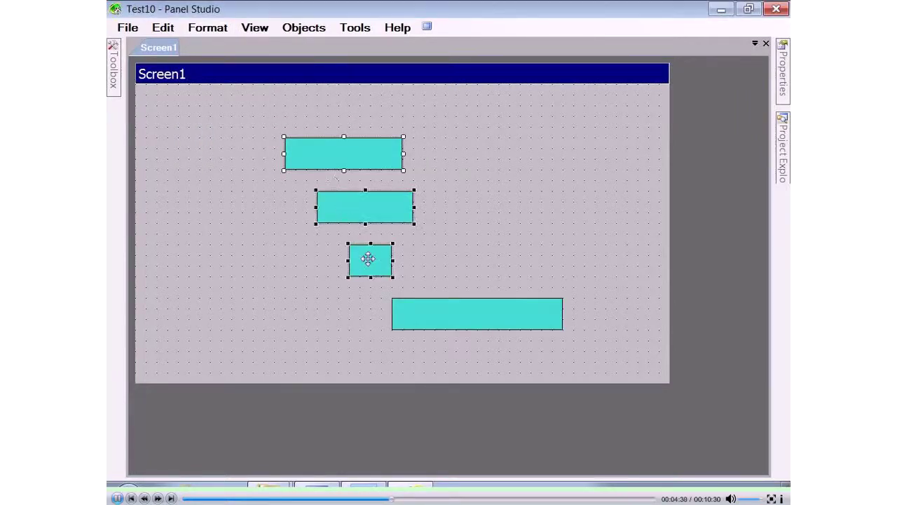
ctrl+click(423, 306)
click(214, 28)
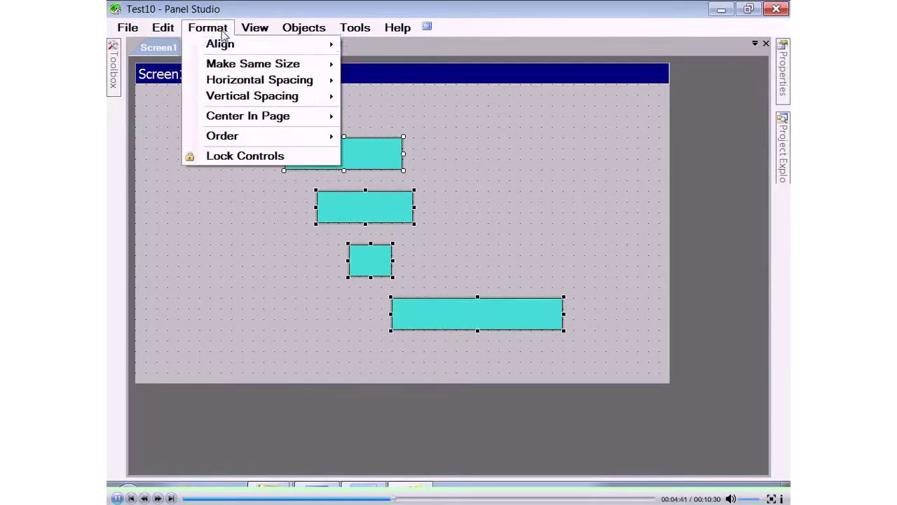
mouse_move(238, 48)
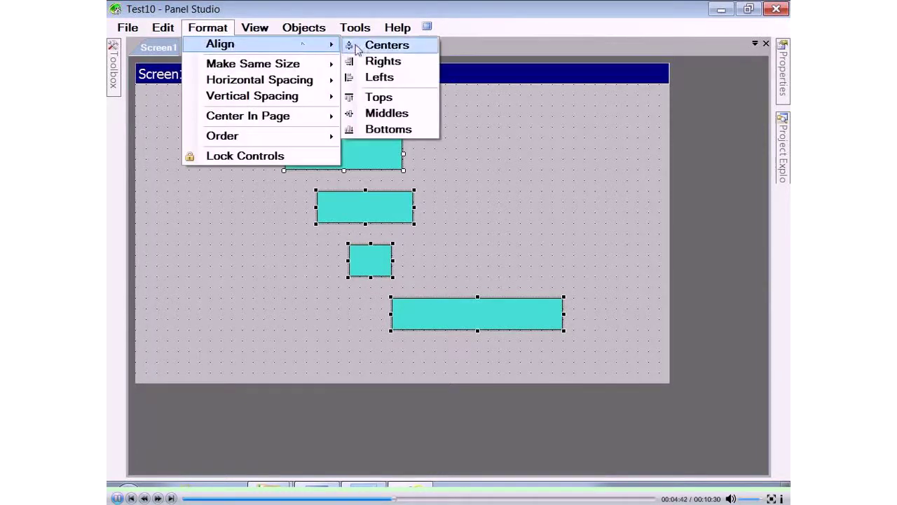
click(369, 80)
- Undo the left alignment and align the four rectangles by their right edges instead
click(168, 30)
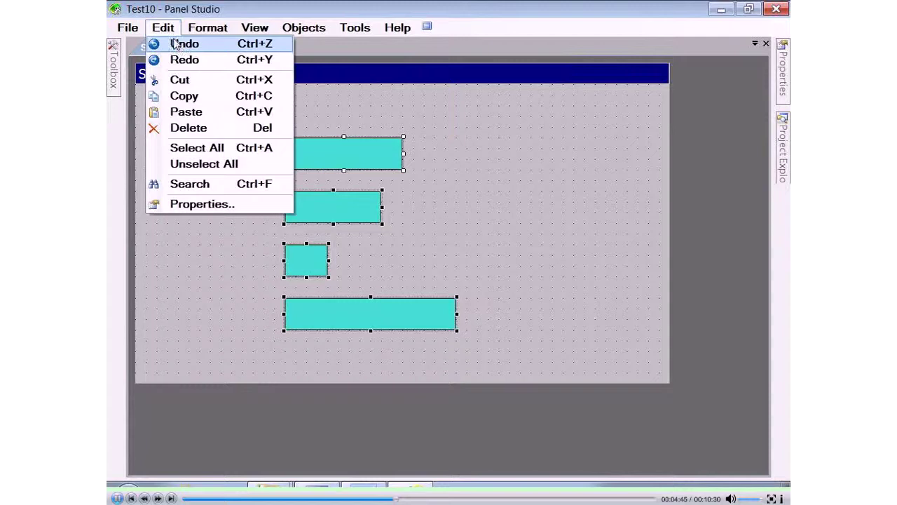
click(176, 42)
click(205, 31)
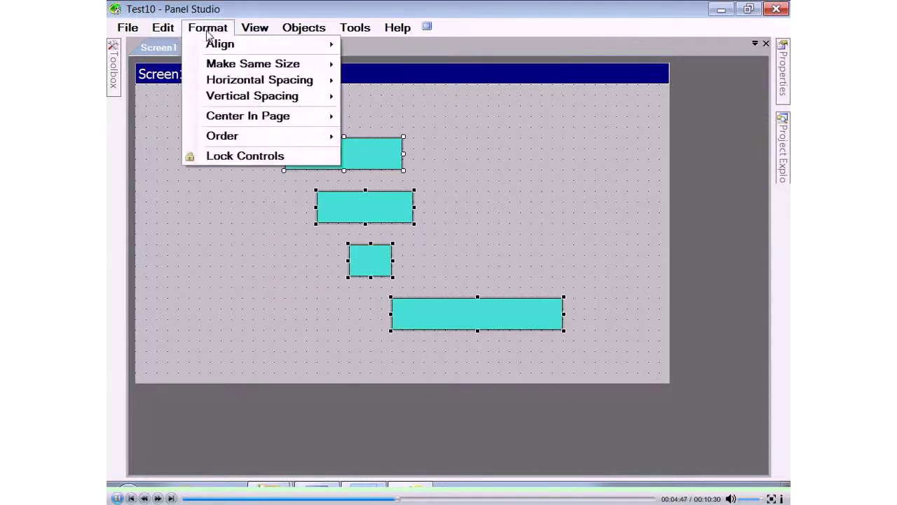
mouse_move(230, 46)
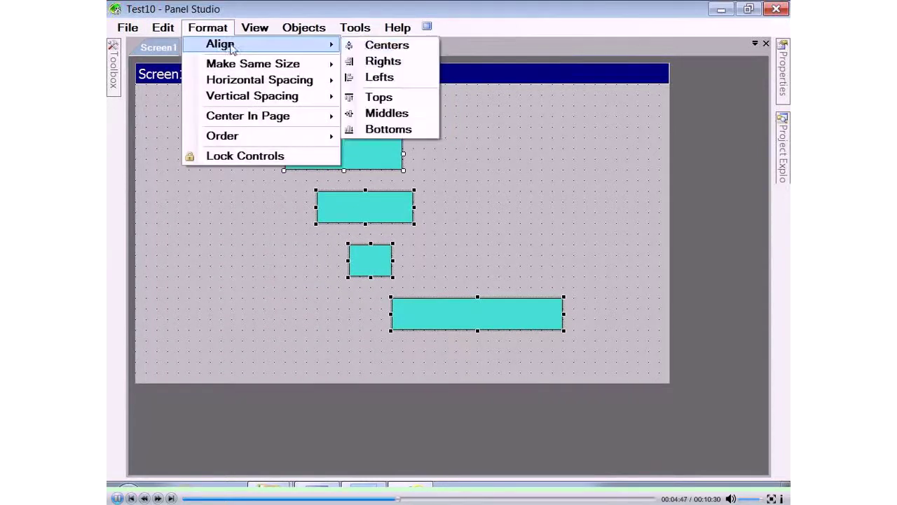
click(366, 63)
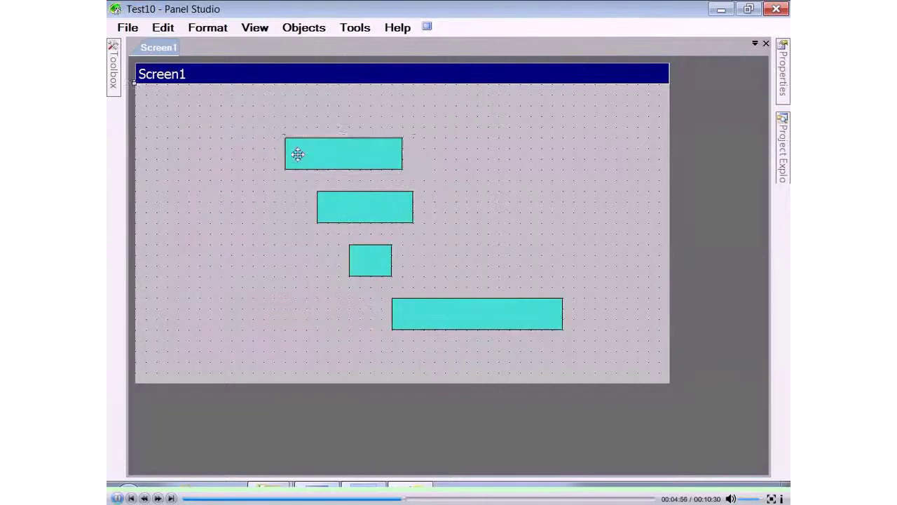
- Make all four rectangles the same width and height, with the uppermost rectangle as the reference
click(301, 158)
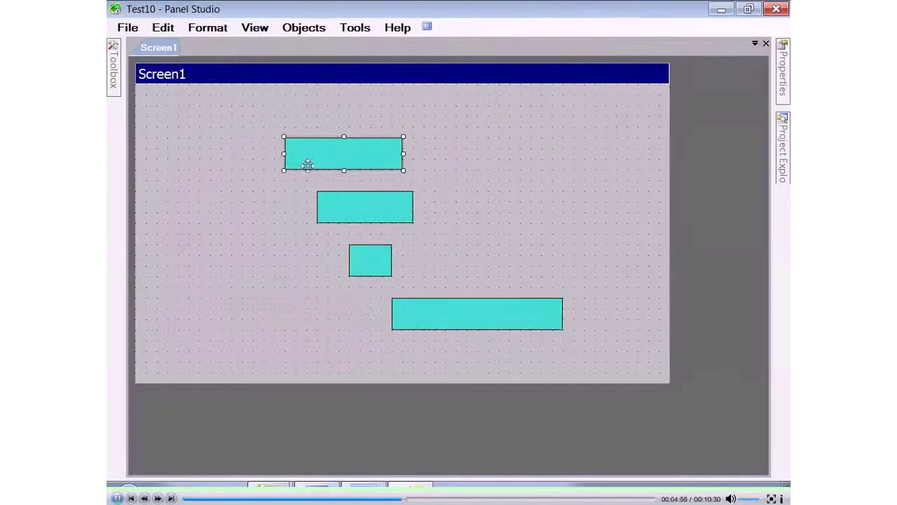
ctrl+click(333, 208)
ctrl+click(365, 257)
ctrl+click(426, 313)
click(208, 27)
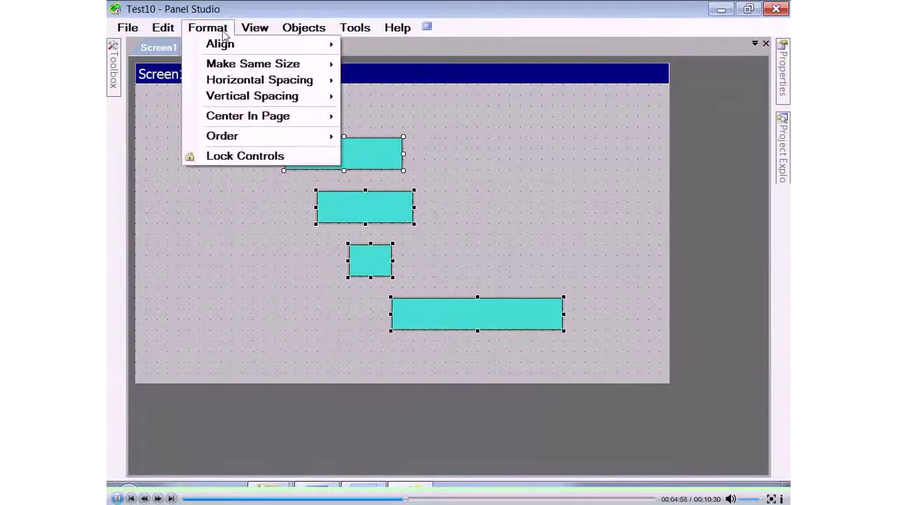
mouse_move(239, 66)
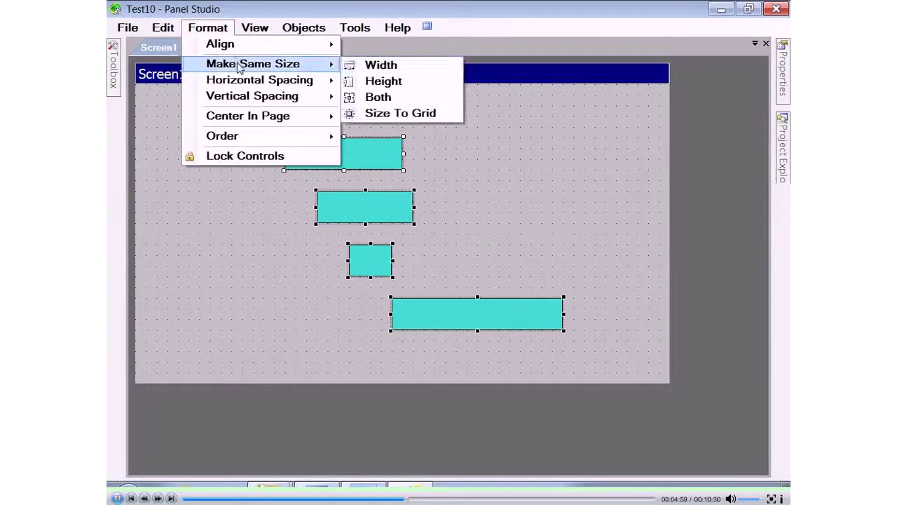
click(366, 96)
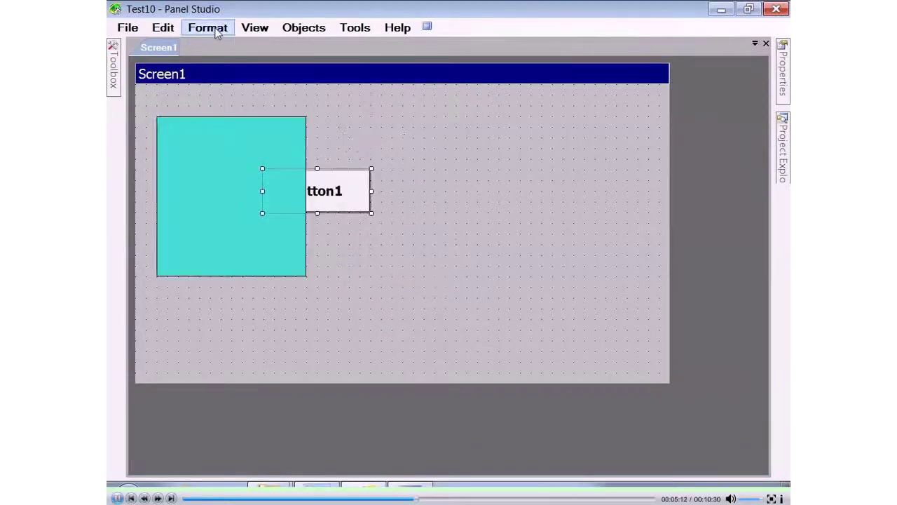
- Bring Button1 in front of the large rectangle and move it further onto the rectangle
click(218, 31)
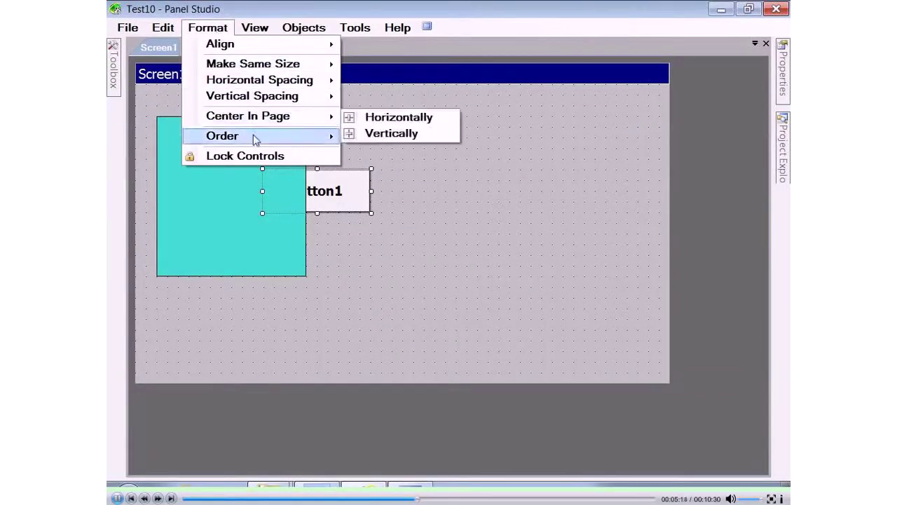
mouse_move(255, 136)
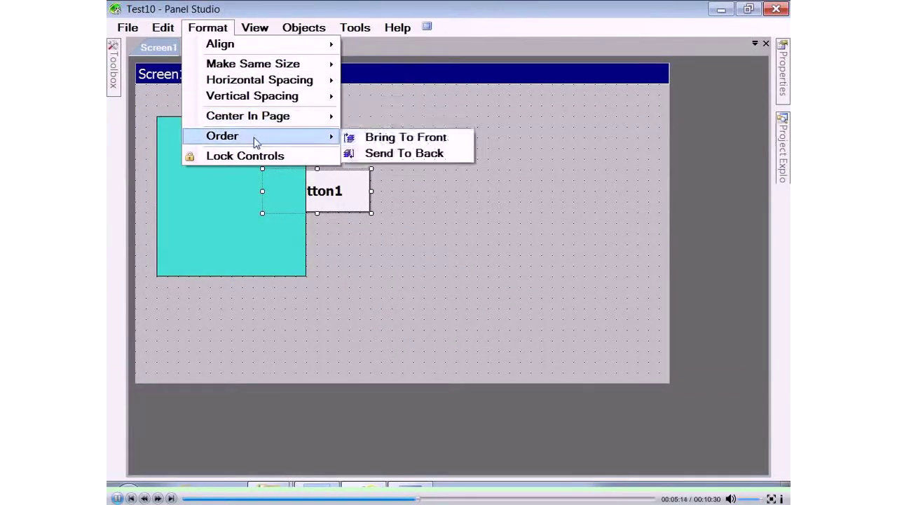
click(385, 138)
drag(332, 192, 250, 195)
click(356, 204)
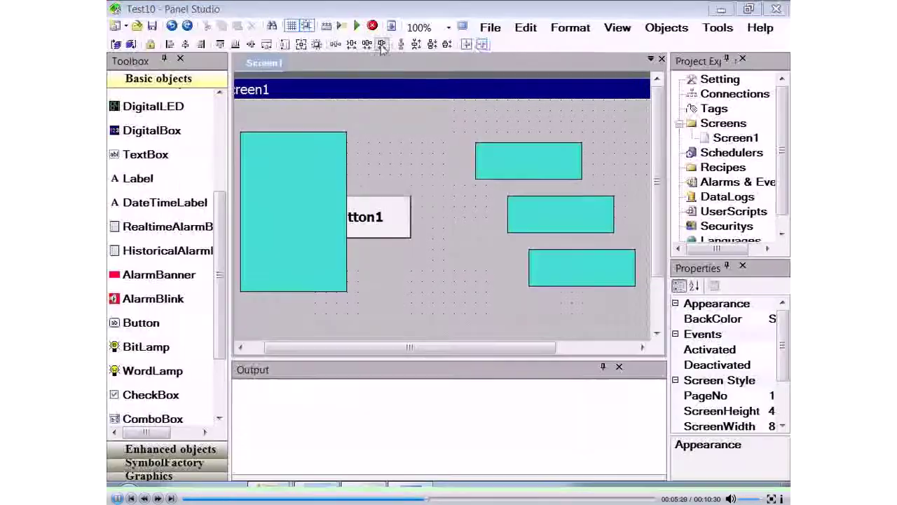
- Select the partly hidden Button1 and bring it to the front of the overlapping rectangle
click(365, 216)
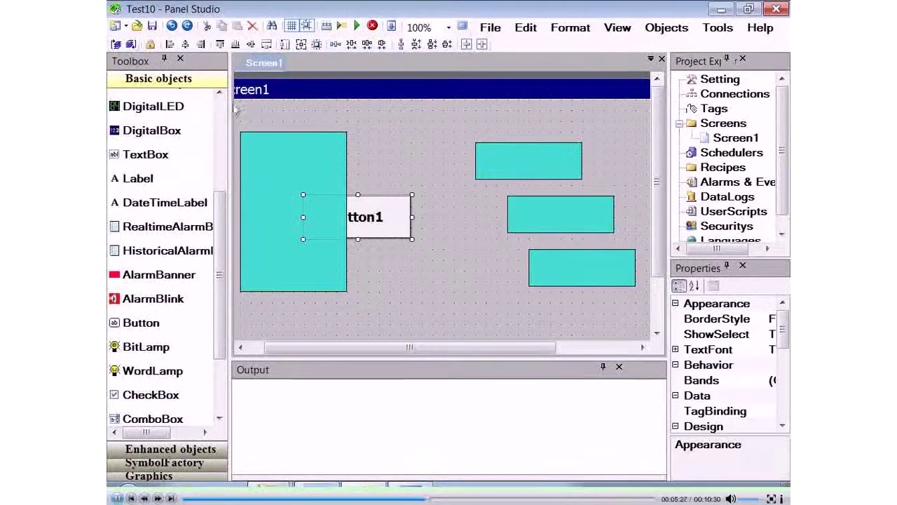
click(117, 46)
click(454, 188)
- Align the three small rectangles on Screen1 by their left edges, using the uppermost one as the reference
click(497, 161)
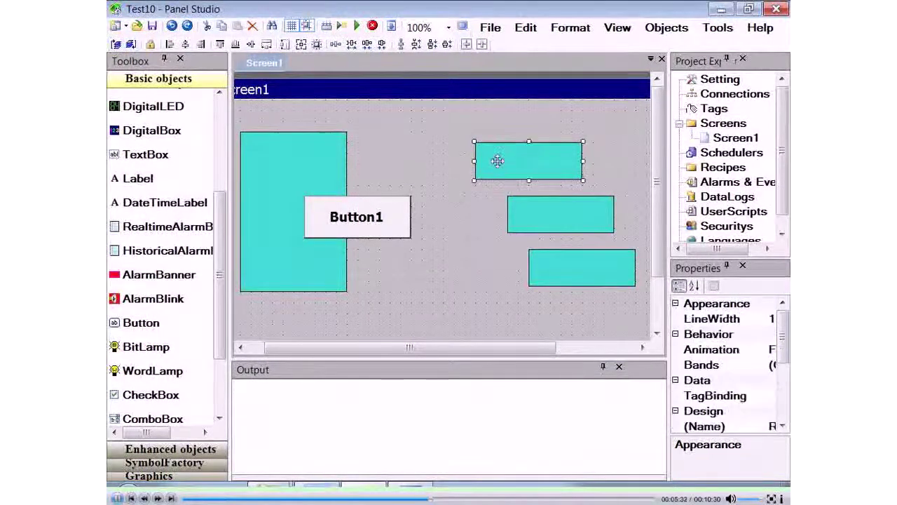
shift+click(539, 209)
shift+click(547, 270)
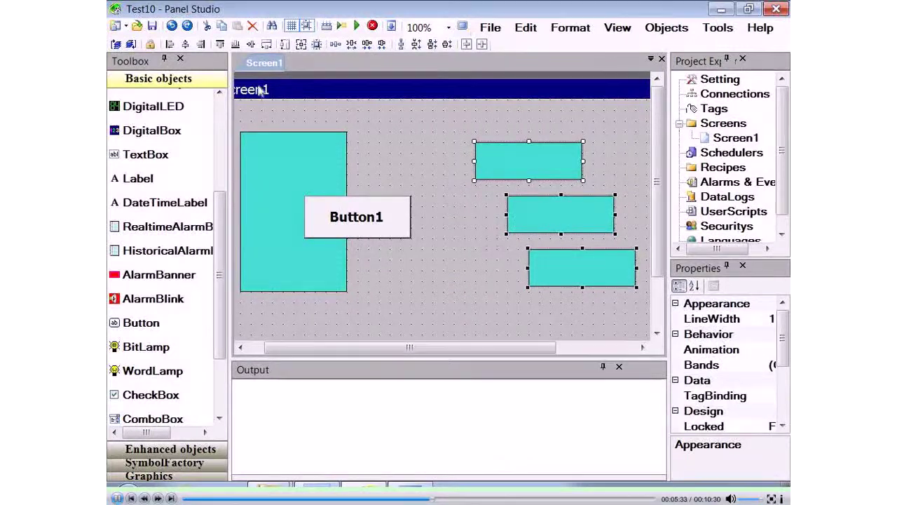
click(170, 45)
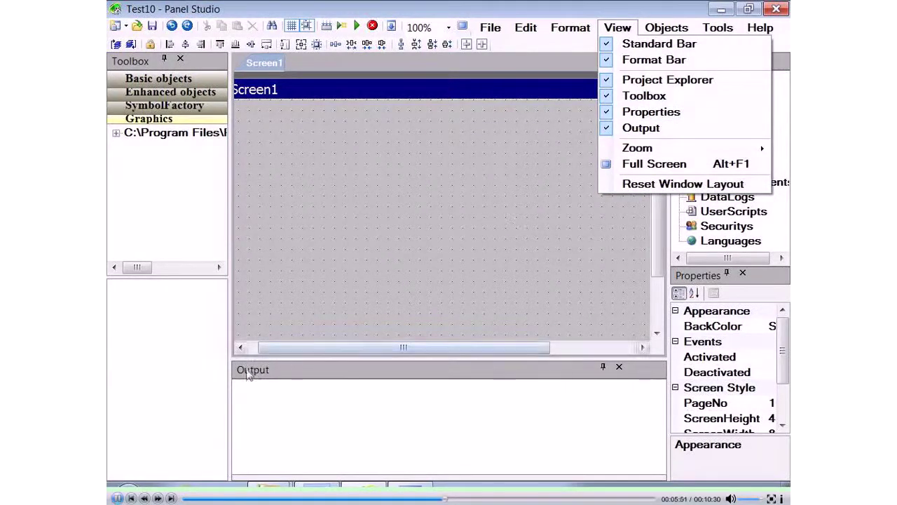
- Hide the Project Explorer and the Toolbox, and reset the window layout
click(547, 140)
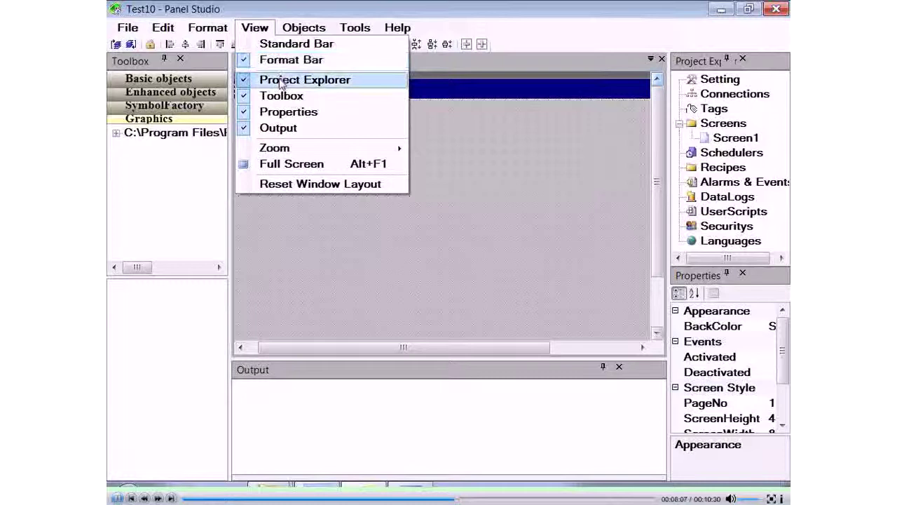
click(280, 82)
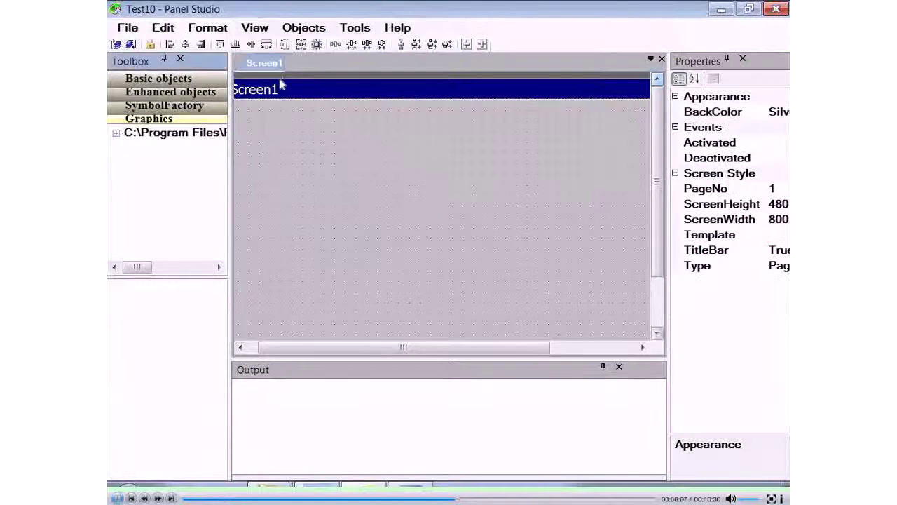
click(255, 27)
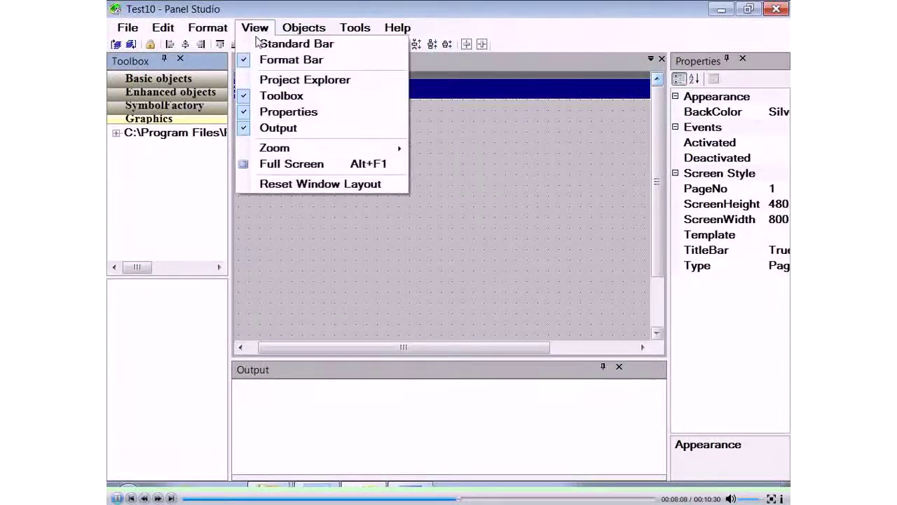
click(281, 96)
click(255, 27)
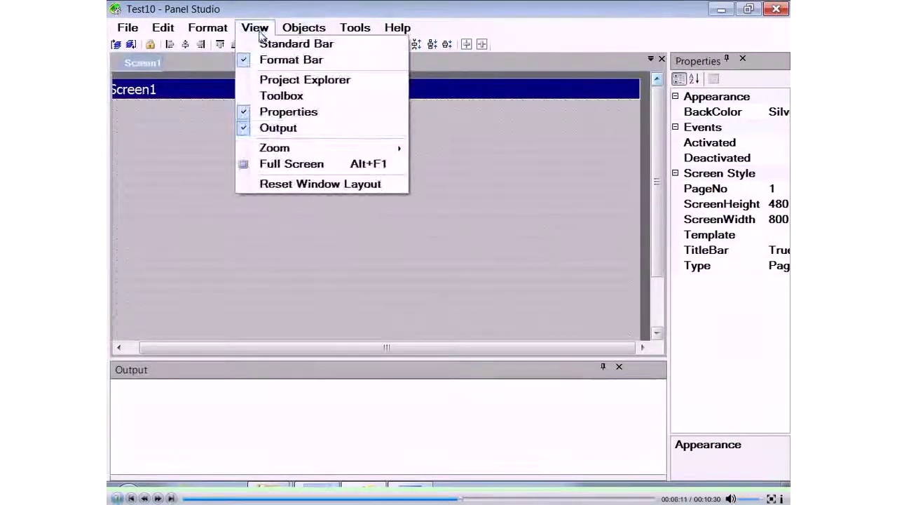
click(305, 184)
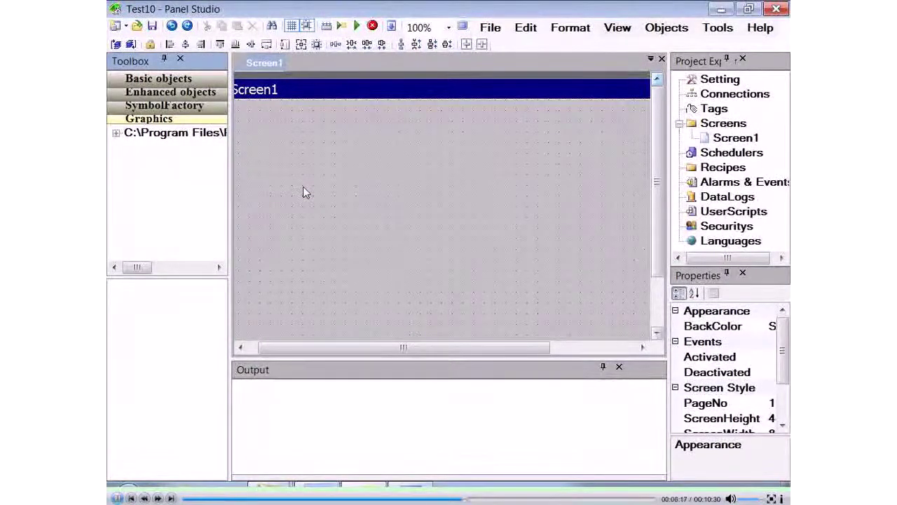
- Look through the available object categories and open the project status
click(667, 28)
mouse_move(670, 44)
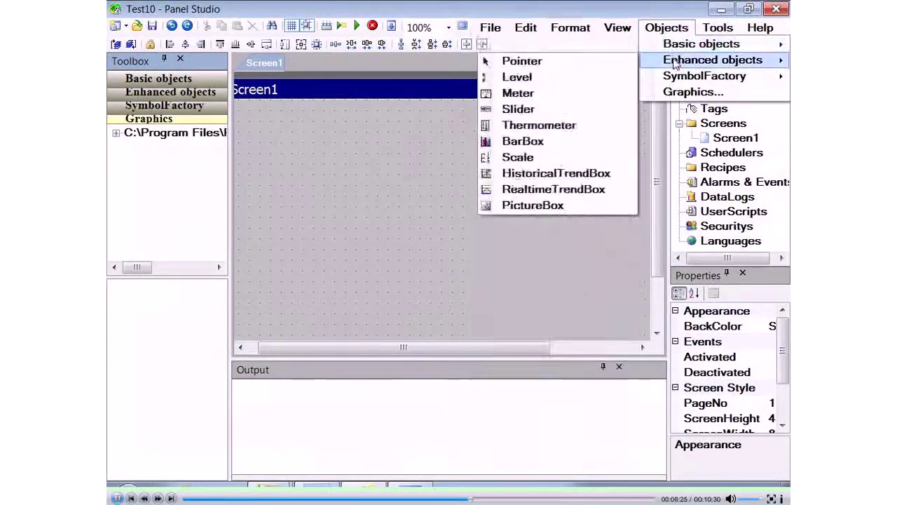
mouse_move(677, 79)
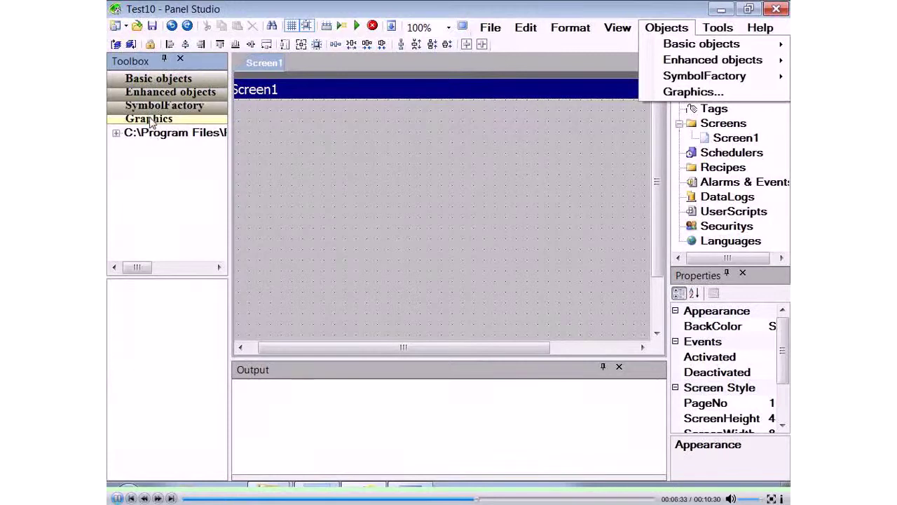
click(149, 119)
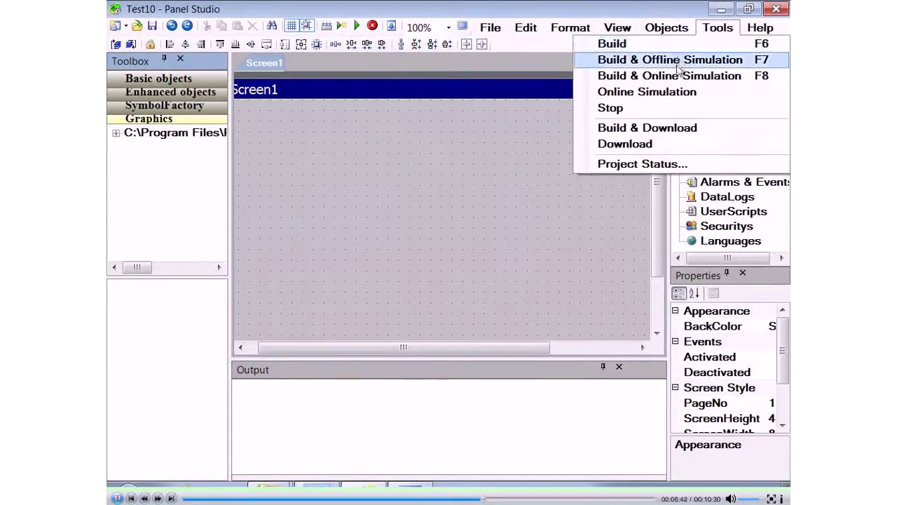
click(686, 169)
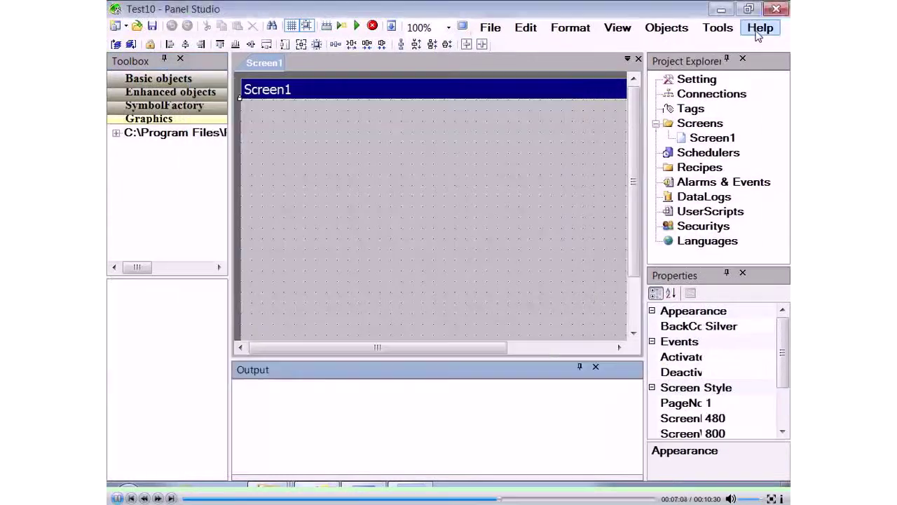
- Open the Panel Studio help and look up the keyword "Button" in its index
click(760, 28)
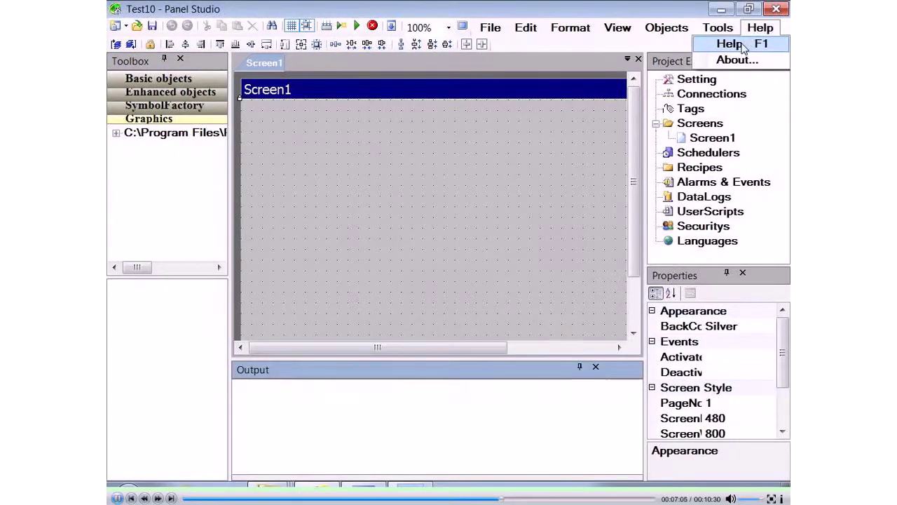
click(742, 45)
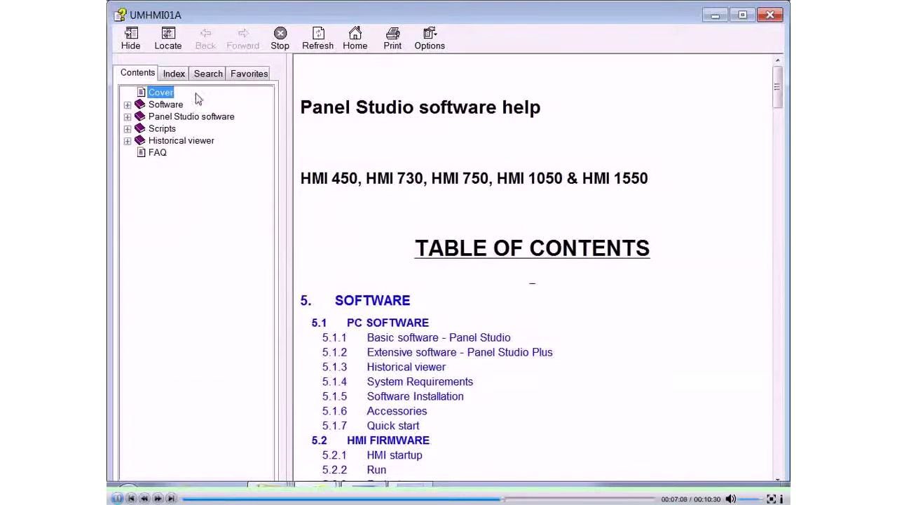
click(174, 74)
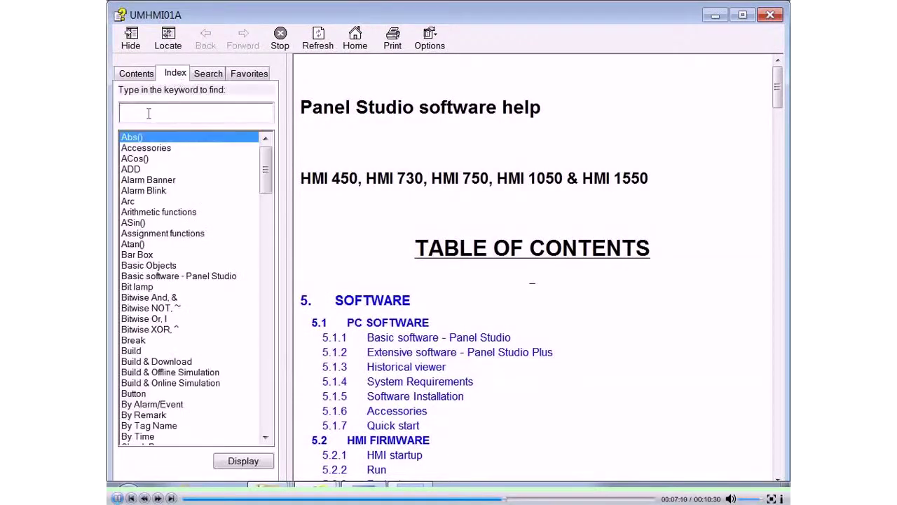
text(Button)
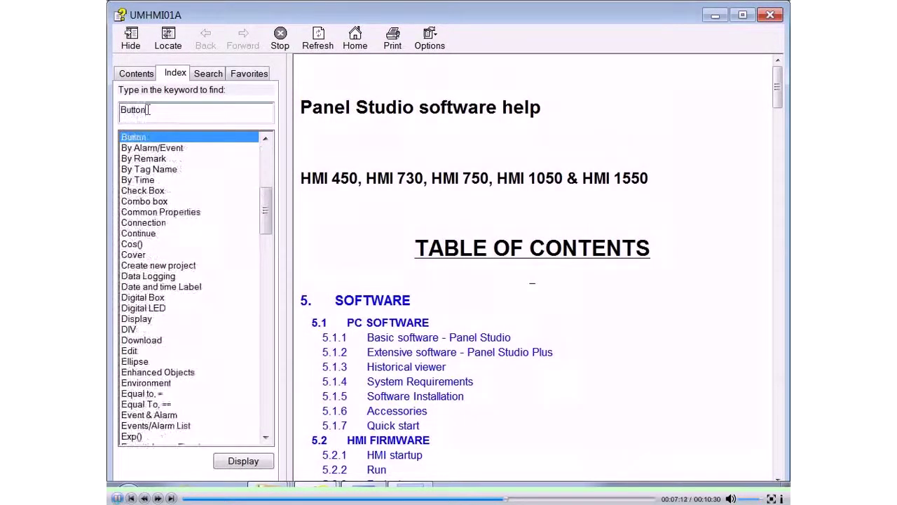
key(Return)
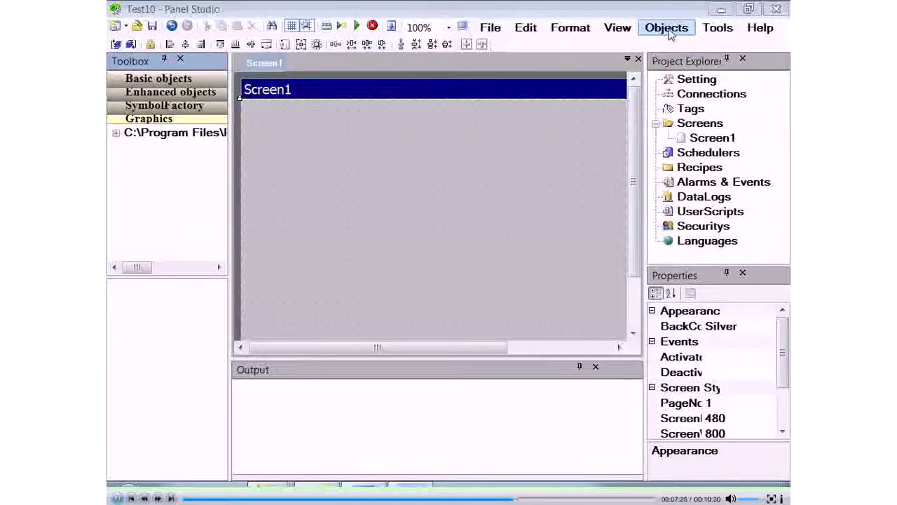
- Show the Basic objects category in the Toolbox and look through its object list
click(669, 31)
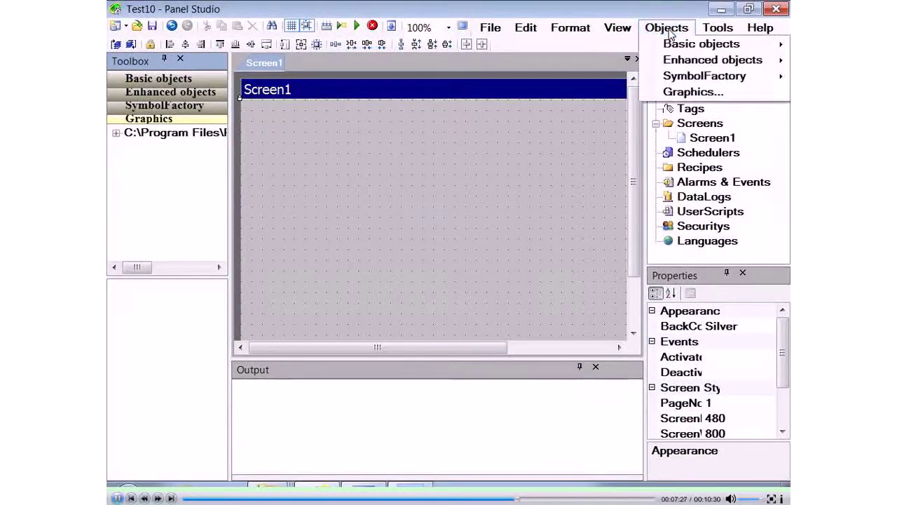
mouse_move(671, 45)
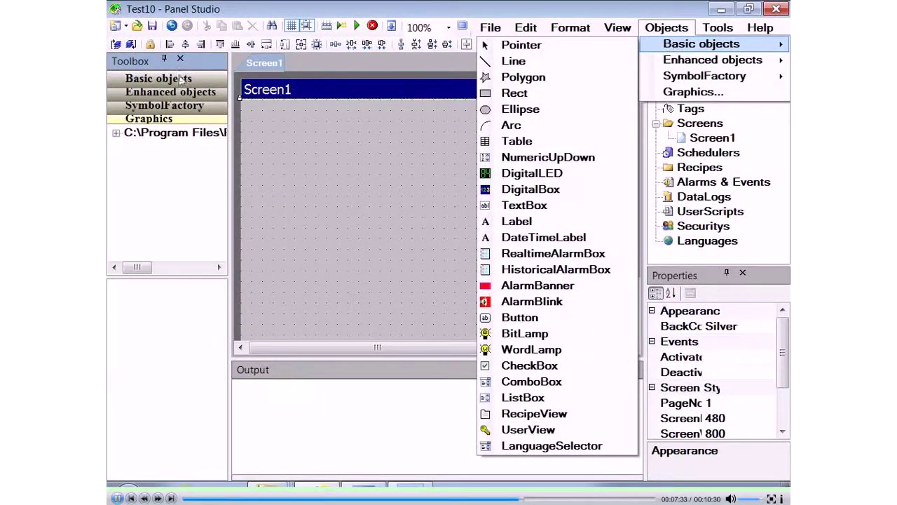
click(144, 84)
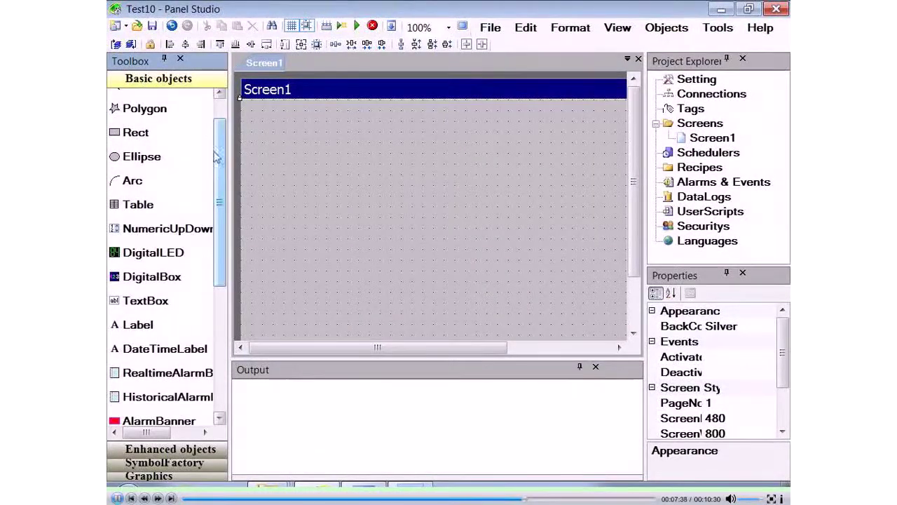
drag(219, 162, 219, 180)
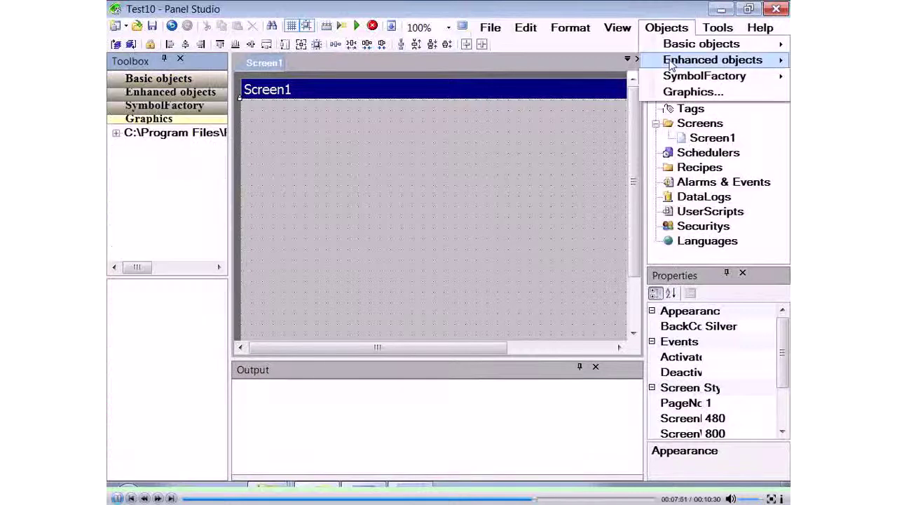
- Place a PictureBox in the upper part of Screen1 and show the Enhanced objects category in the Toolbox
mouse_move(671, 63)
click(533, 205)
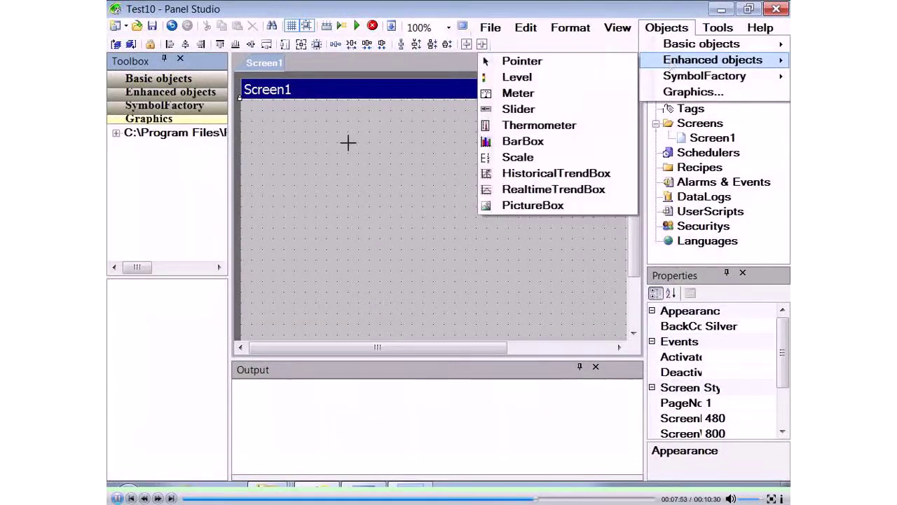
click(347, 142)
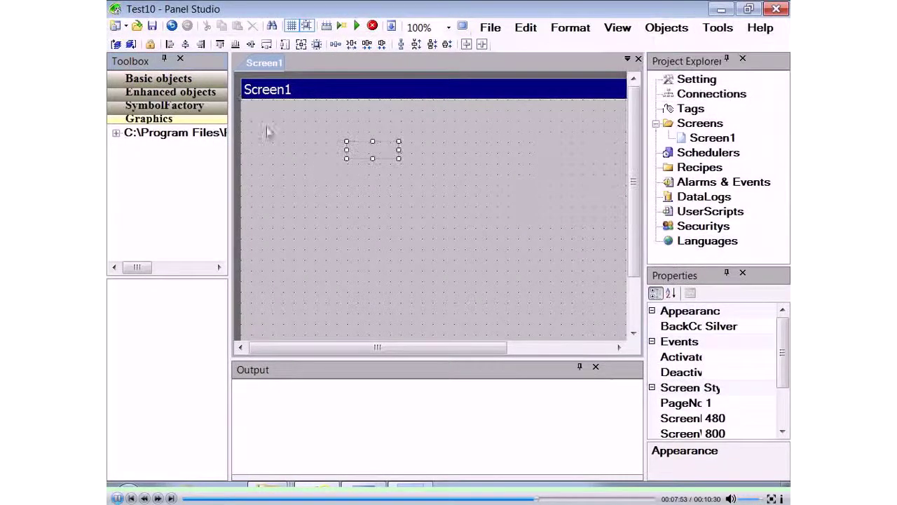
click(150, 92)
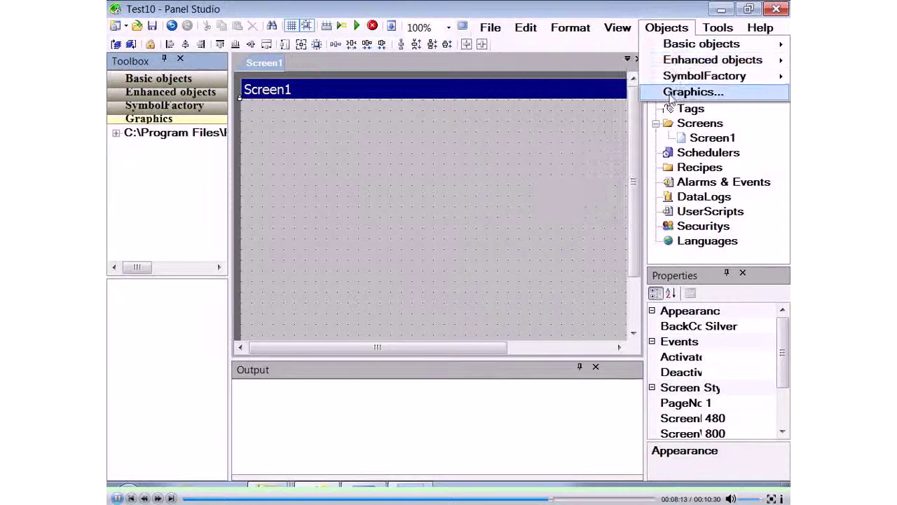
- Open the Graphics library window, view the Arrows symbols and close the window
click(694, 91)
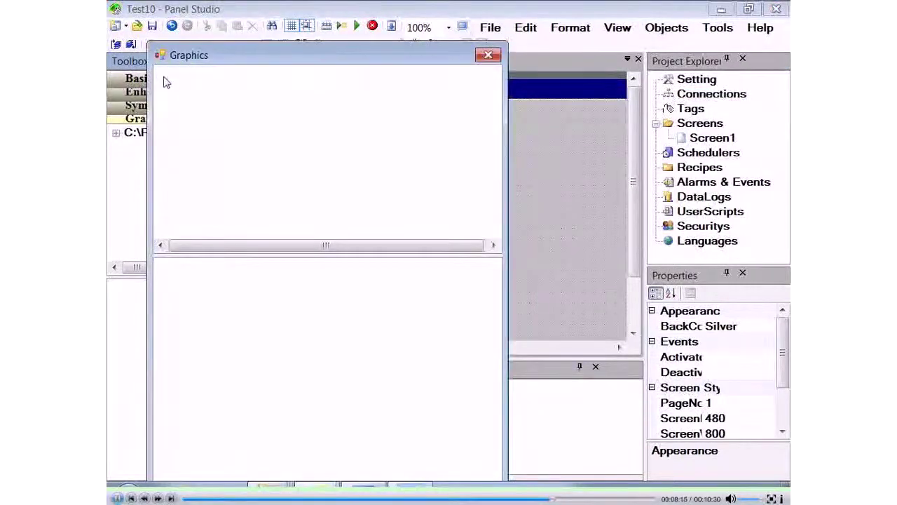
click(198, 89)
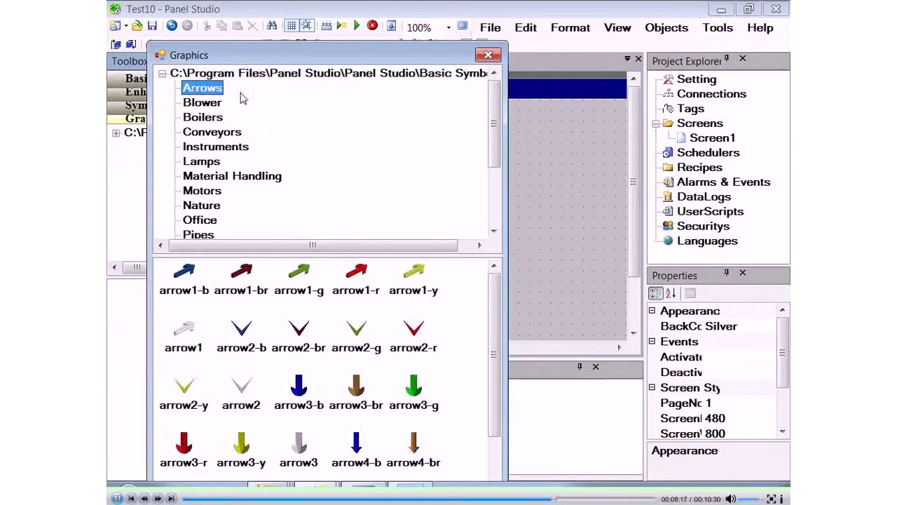
click(488, 54)
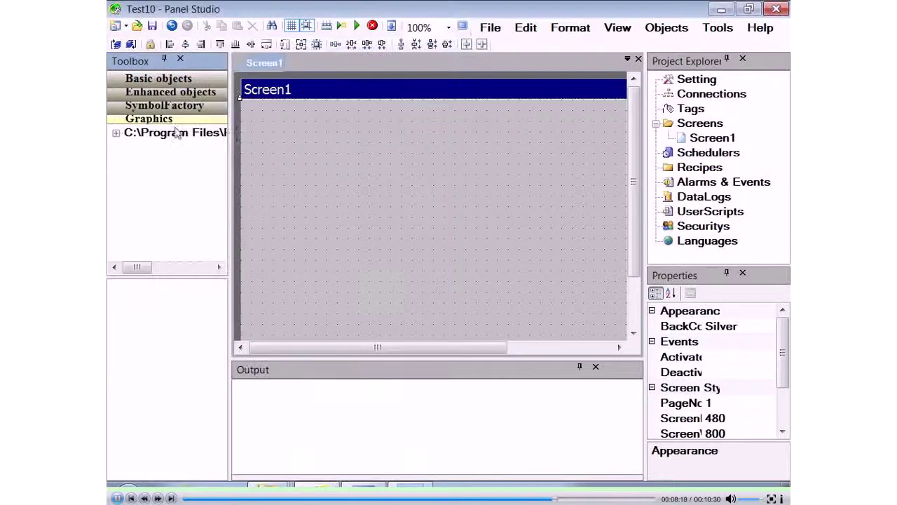
- Expand the graphics folder in the Toolbox and view its Arrows and Blower symbols
click(114, 133)
click(146, 148)
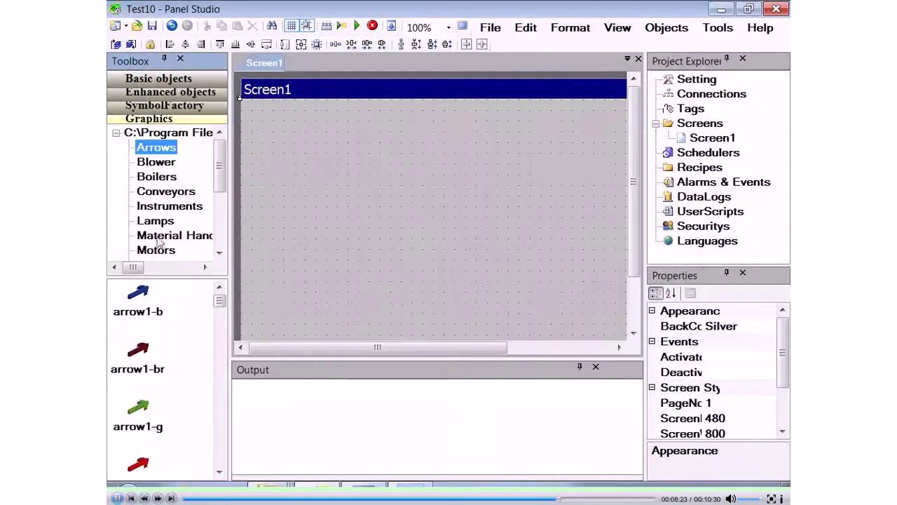
click(156, 162)
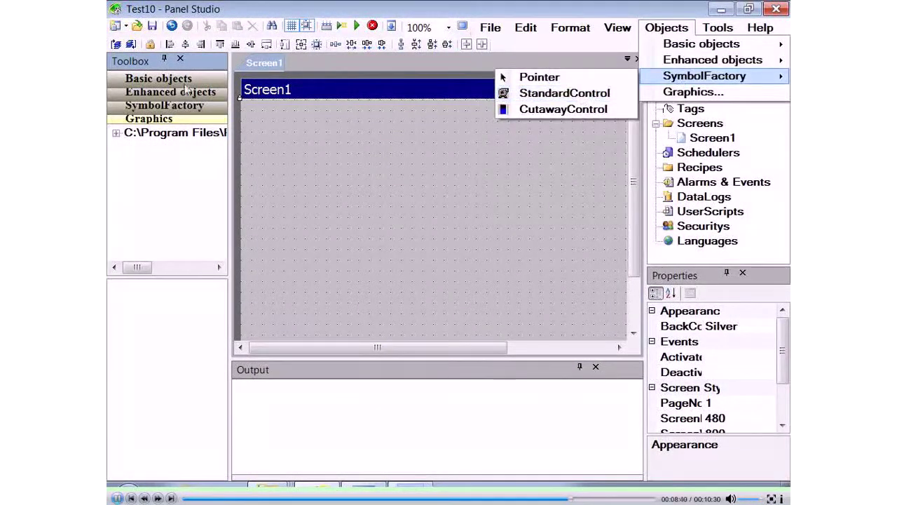
- Draw a large StandardControl from the SymbolFactory objects in the middle of Screen1
click(178, 86)
click(164, 106)
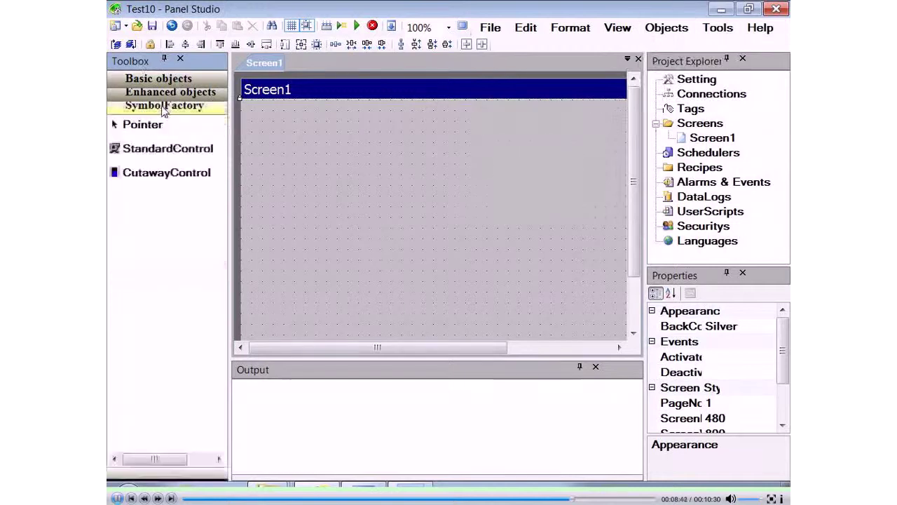
click(125, 148)
drag(294, 143, 573, 314)
- Open the StandardControl's Symbol Factory .NET properties and view the Misc. Pipes and Power symbol categories
click(566, 140)
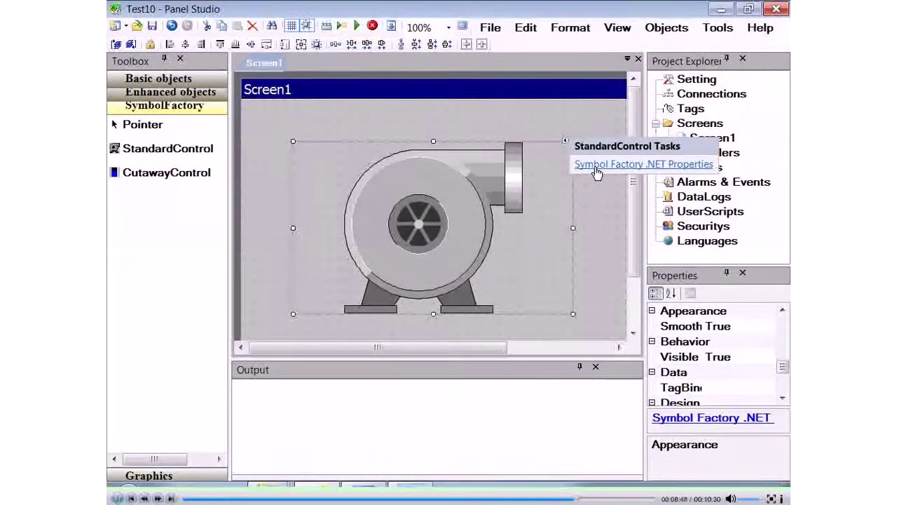
click(596, 174)
click(167, 235)
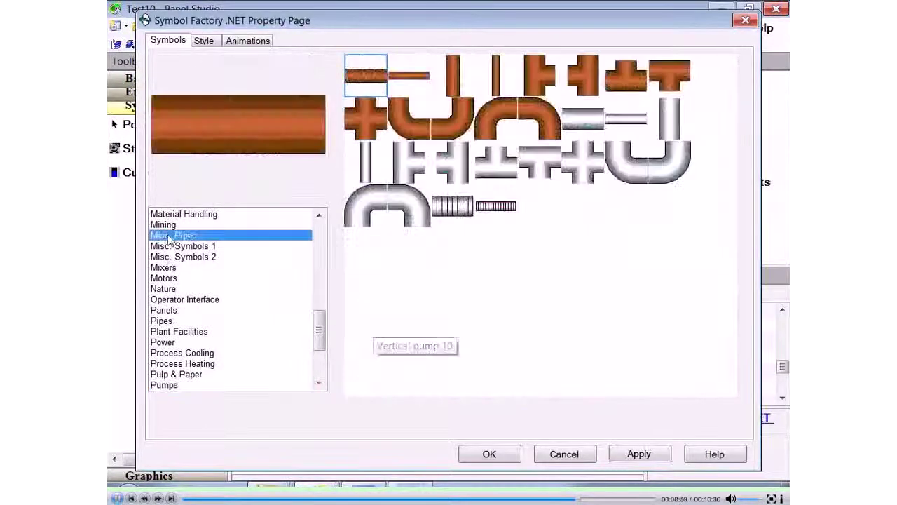
click(181, 343)
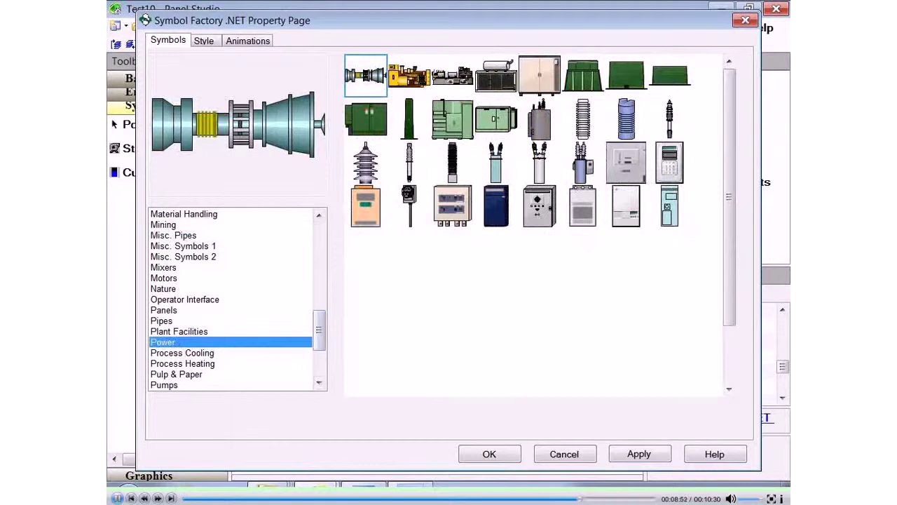